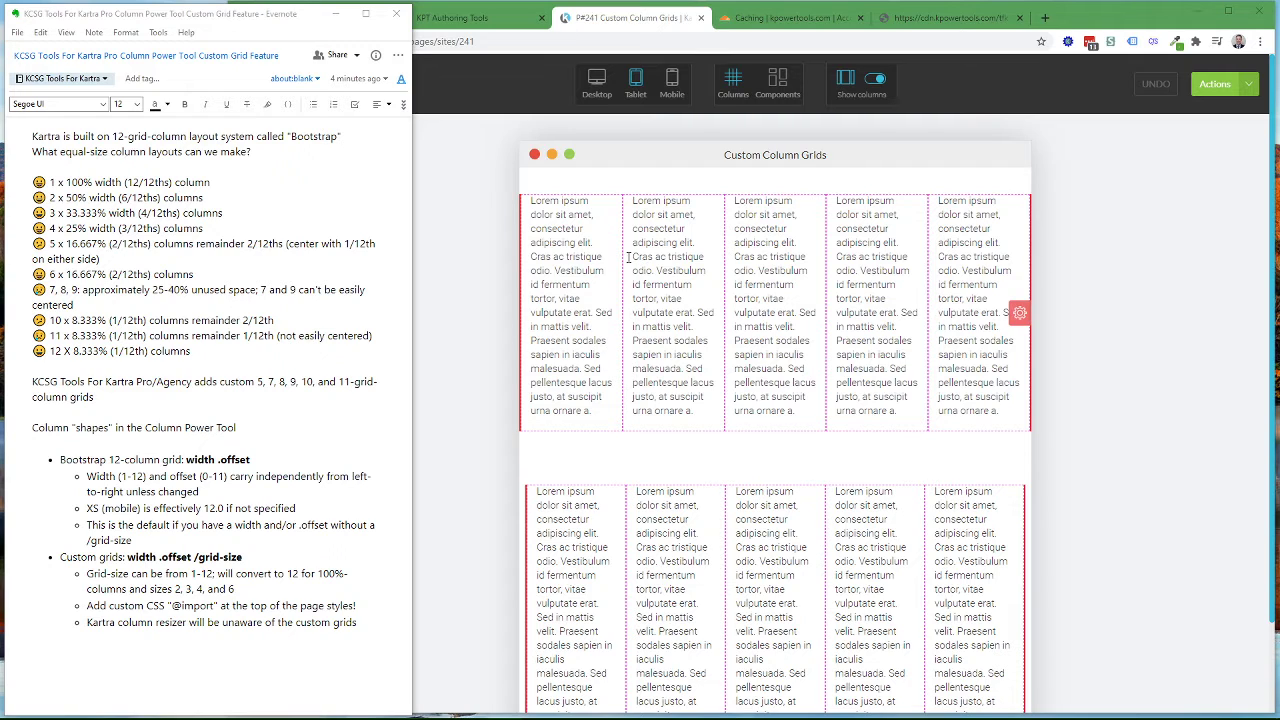
# Step: Preview the page at desktop and tablet widths, then go back to the Evernote note
pyautogui.moveTo(997, 270)
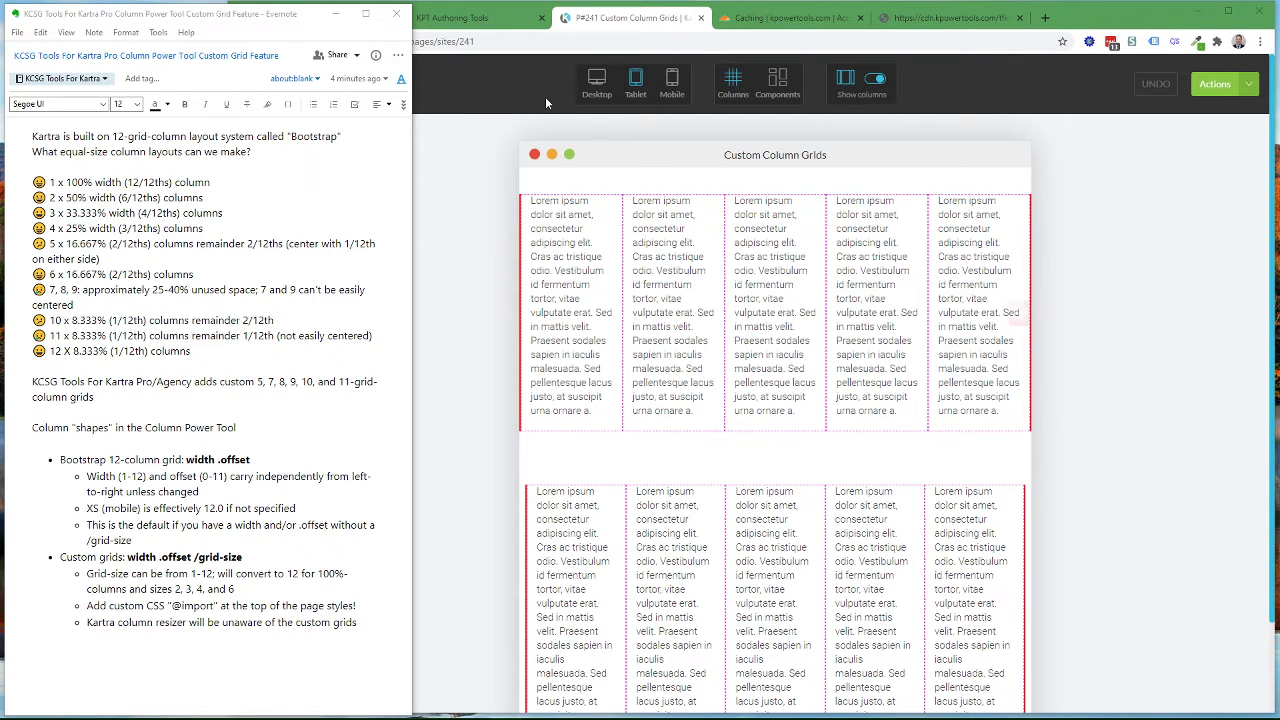
pyautogui.click(596, 84)
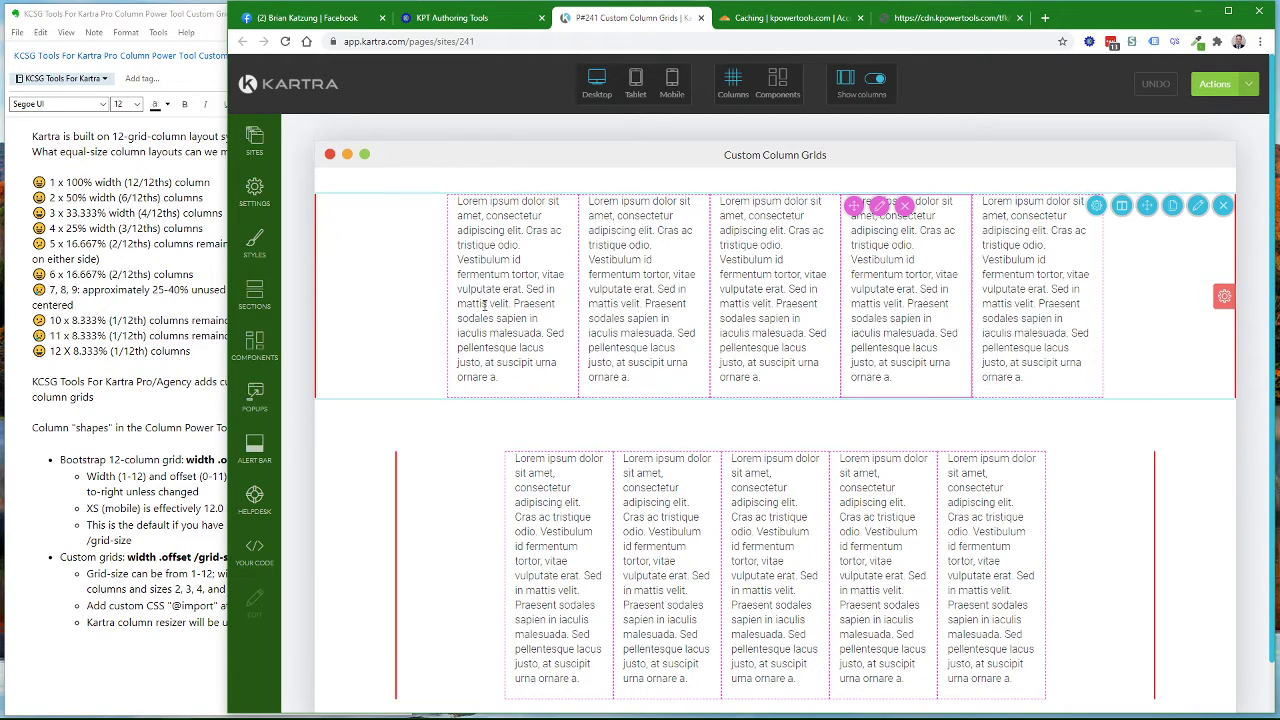
pyautogui.click(637, 80)
pyautogui.click(145, 20)
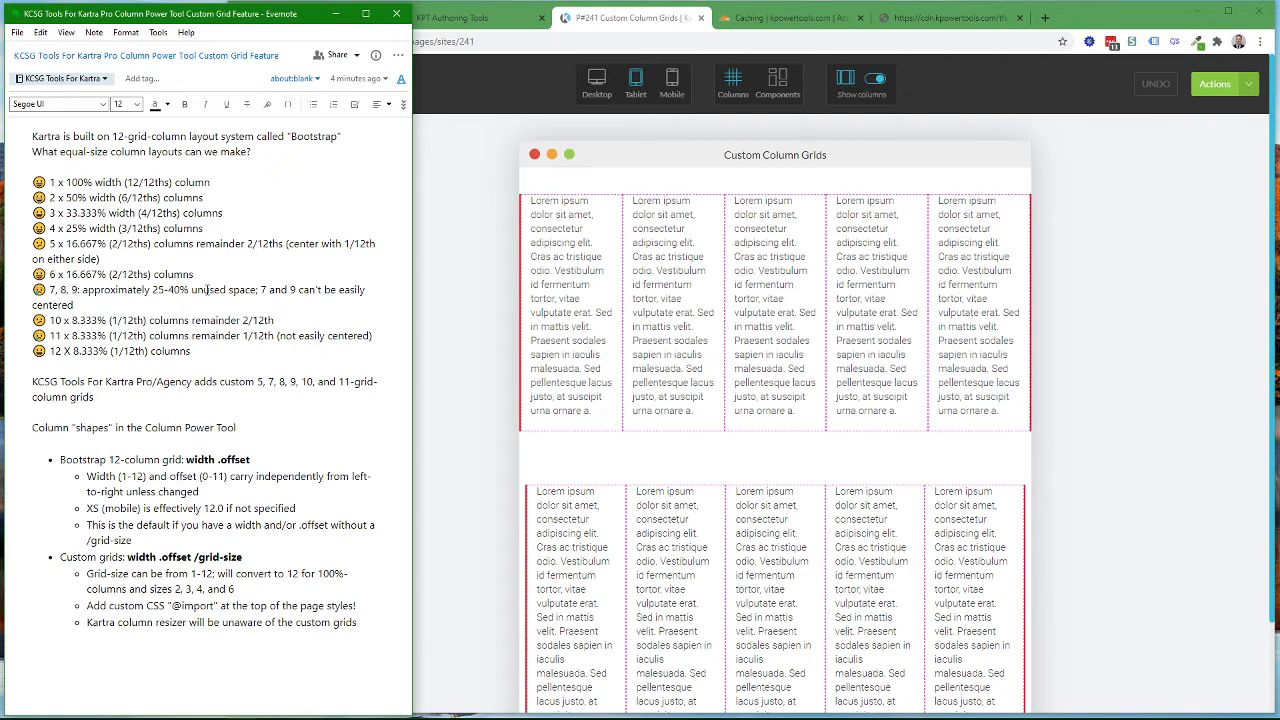
# Step: Enable column editing, open the top section's Column Power Tool, and select column A's XS width
pyautogui.moveTo(535, 270)
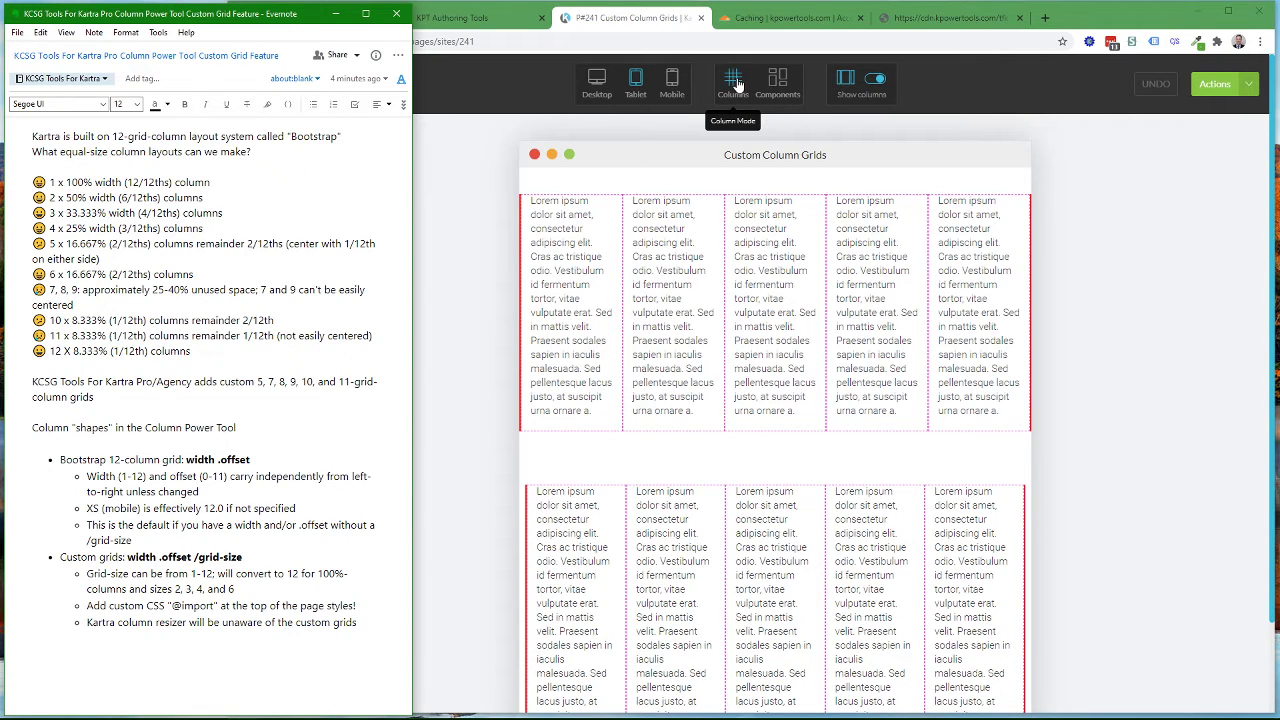
pyautogui.click(735, 84)
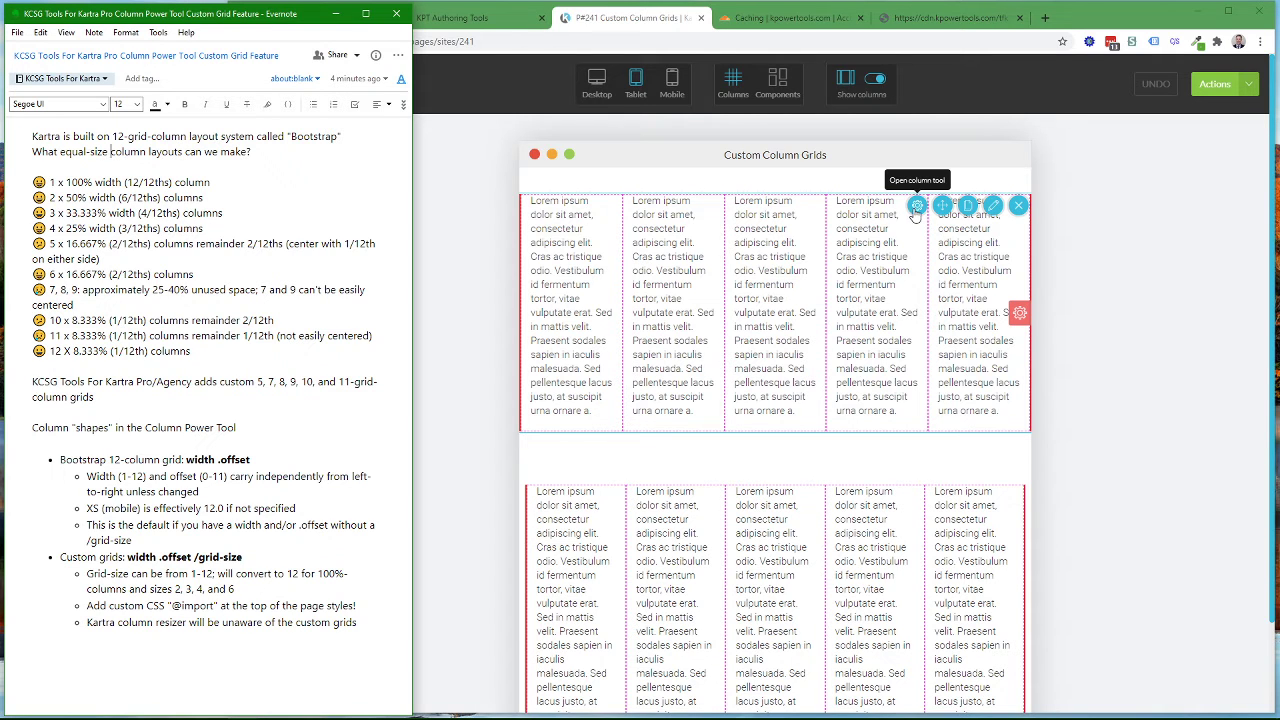
pyautogui.click(916, 207)
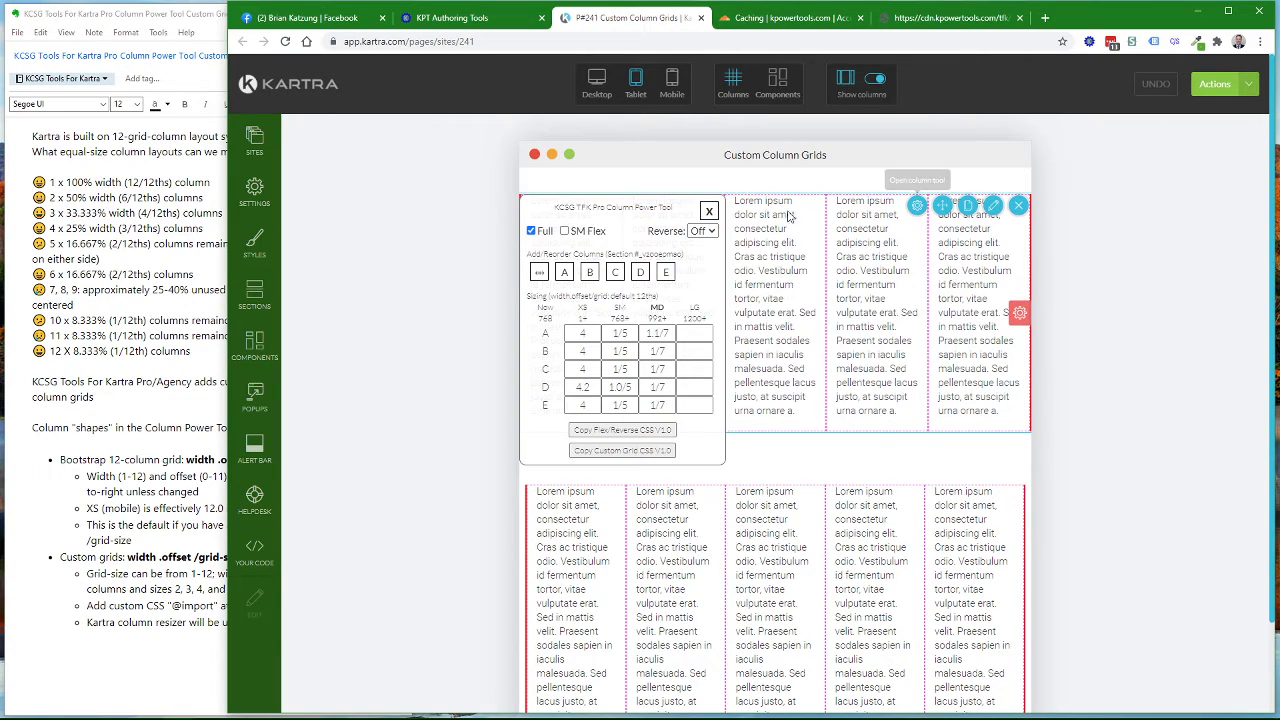
pyautogui.moveTo(619, 209); pyautogui.dragTo(816, 233)
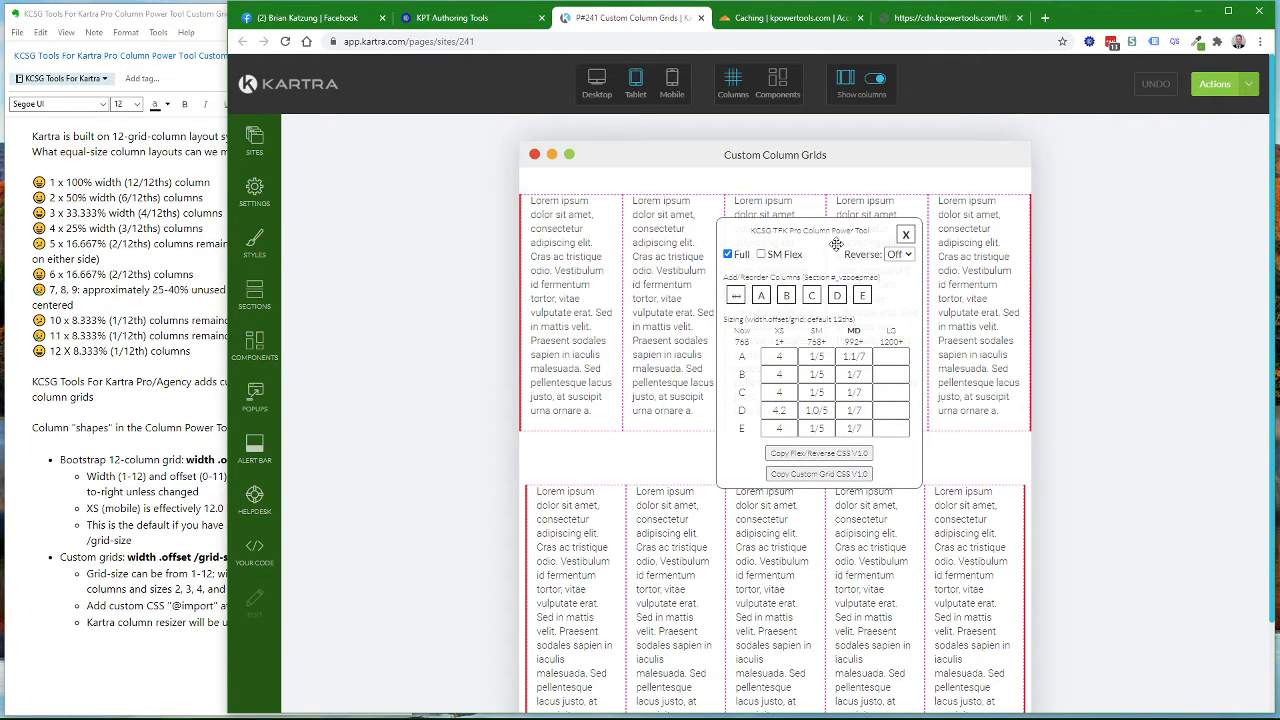
pyautogui.click(779, 357)
# Step: With the Evernote note in front, review column A's LG, MD 1.1/7 and XS 4 width values
pyautogui.click(204, 366)
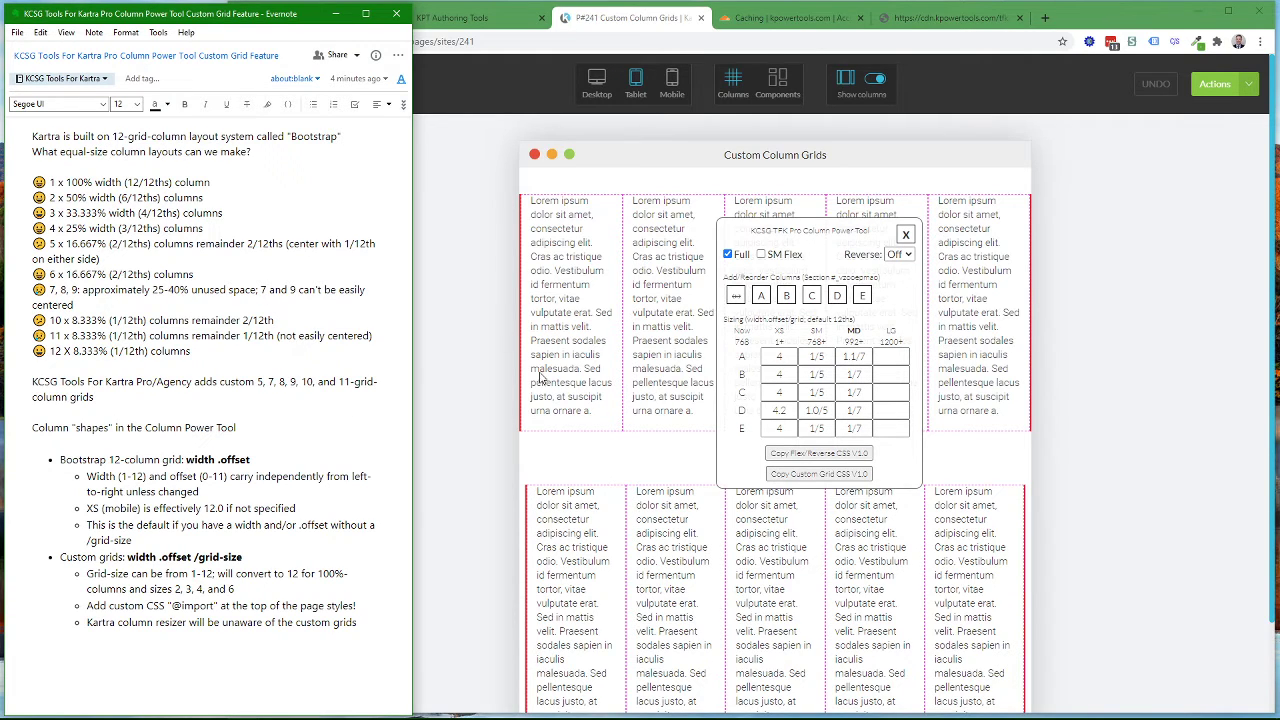
pyautogui.click(900, 356)
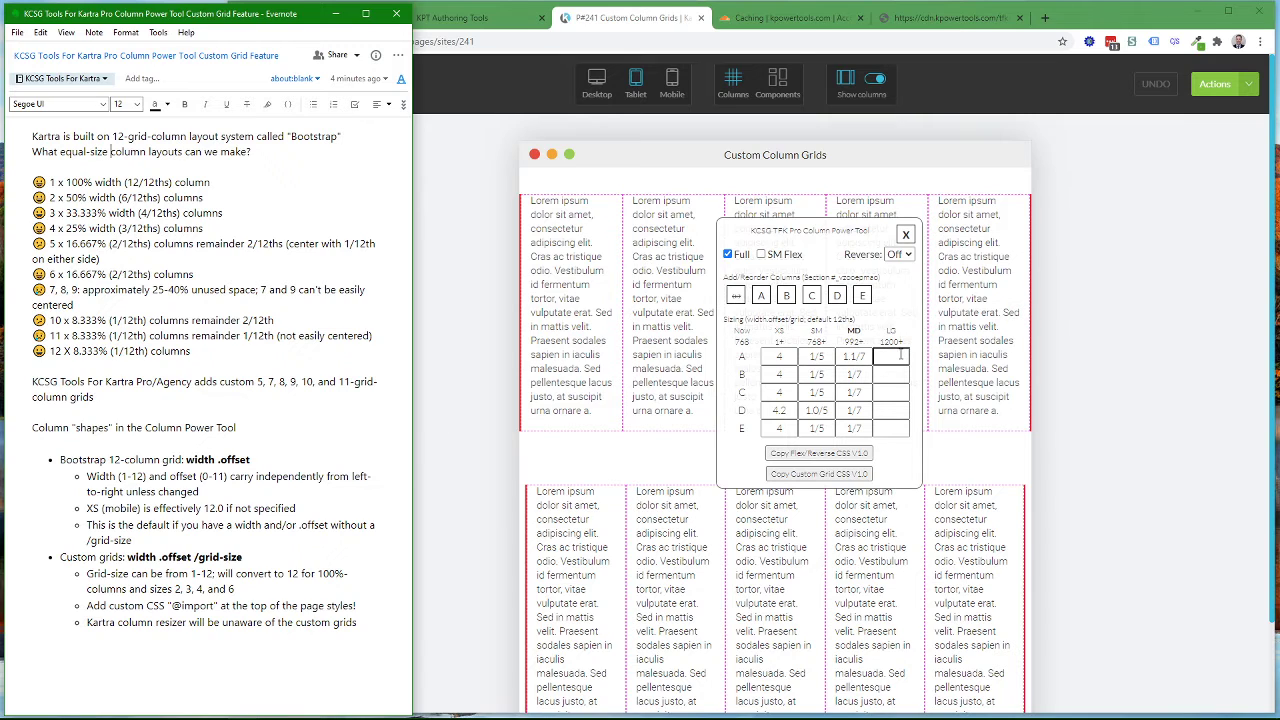
pyautogui.click(861, 357)
pyautogui.click(771, 356)
pyautogui.click(777, 357)
# Step: Copy the Custom Grid CSS V1.0 from the Column Power Tool to the clipboard
pyautogui.click(805, 475)
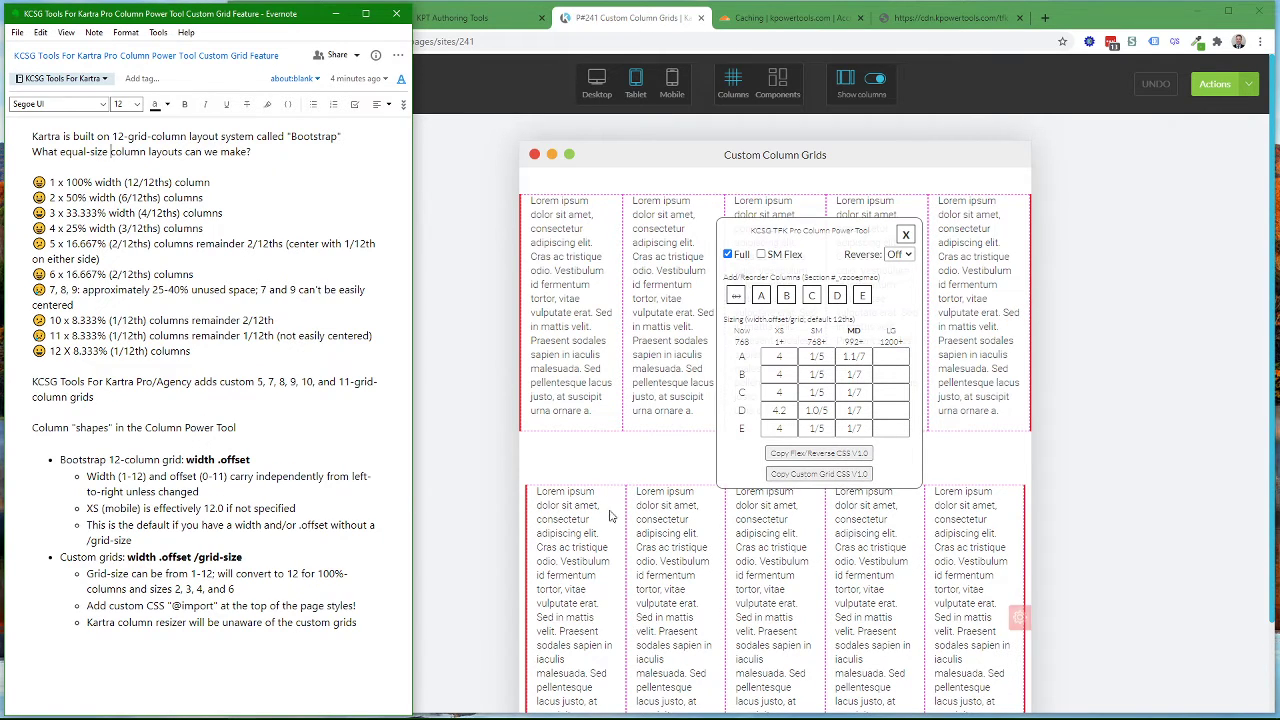
pyautogui.click(819, 476)
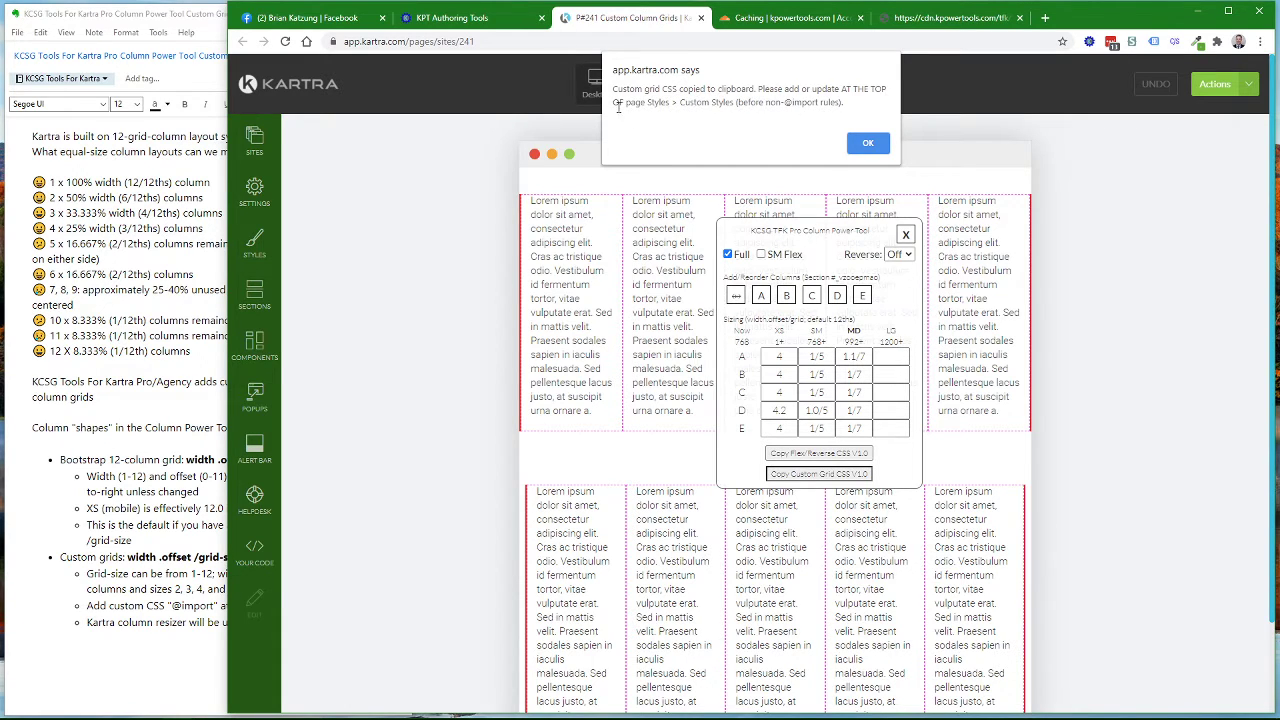
pyautogui.click(868, 143)
pyautogui.click(262, 250)
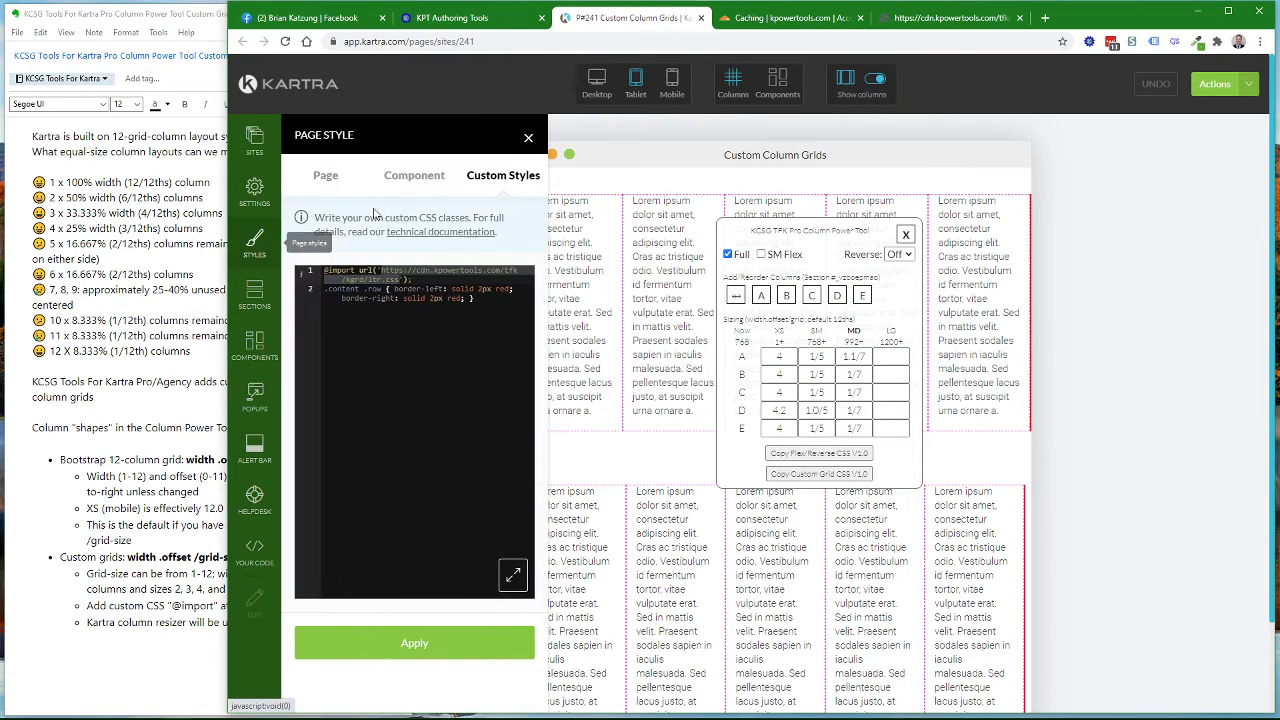
pyautogui.click(412, 279)
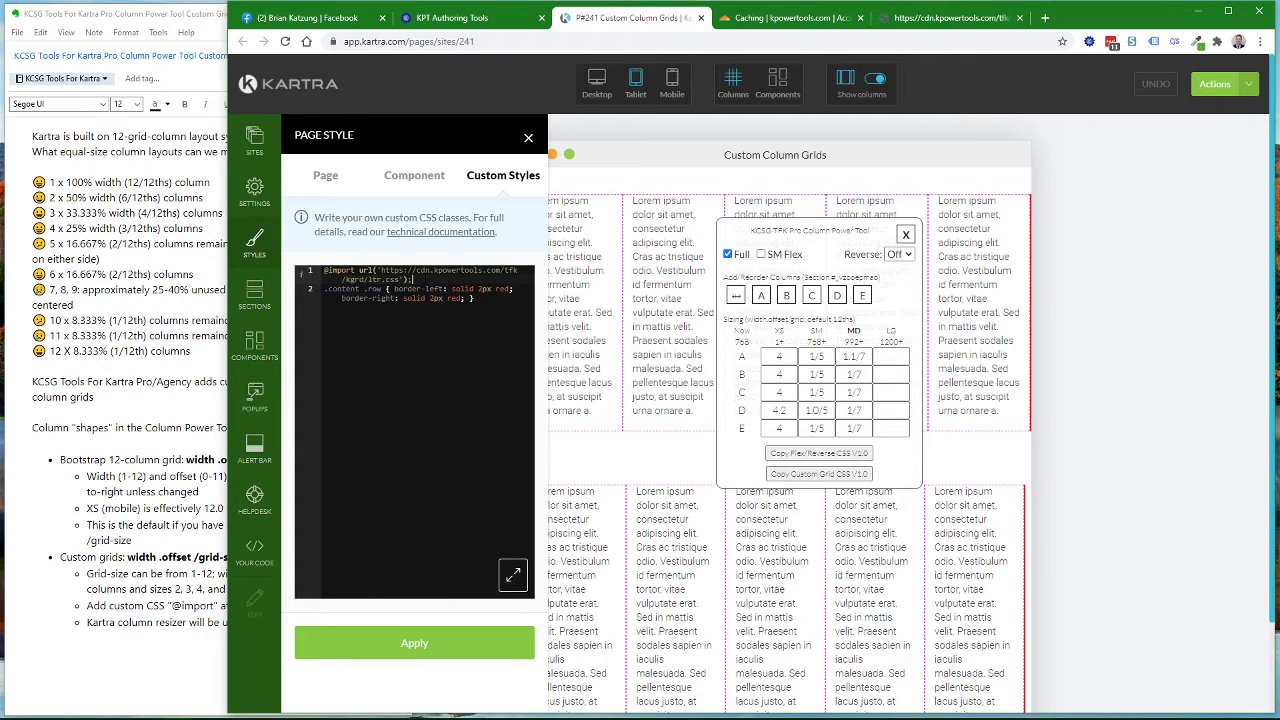
pyautogui.moveTo(412, 279); pyautogui.dragTo(321, 268)
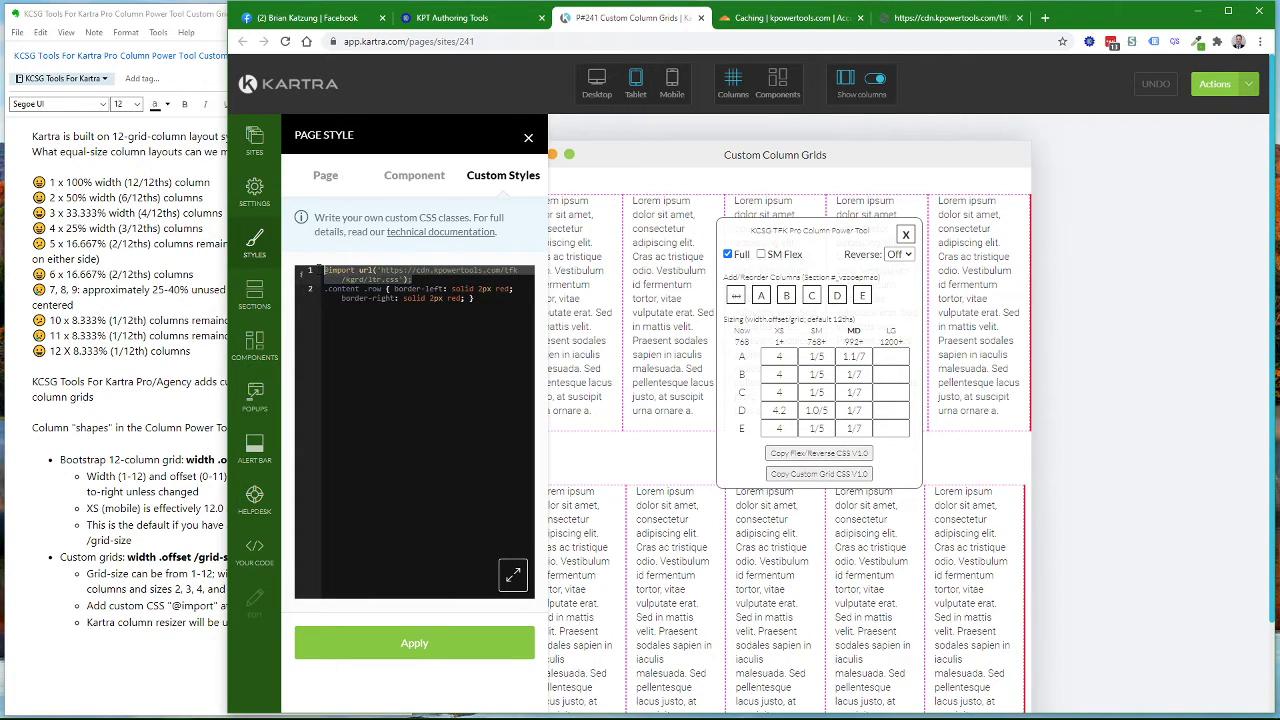
# Step: Close the Page Style panel, move the Column Power Tool lower, and preview at desktop width
pyautogui.click(529, 141)
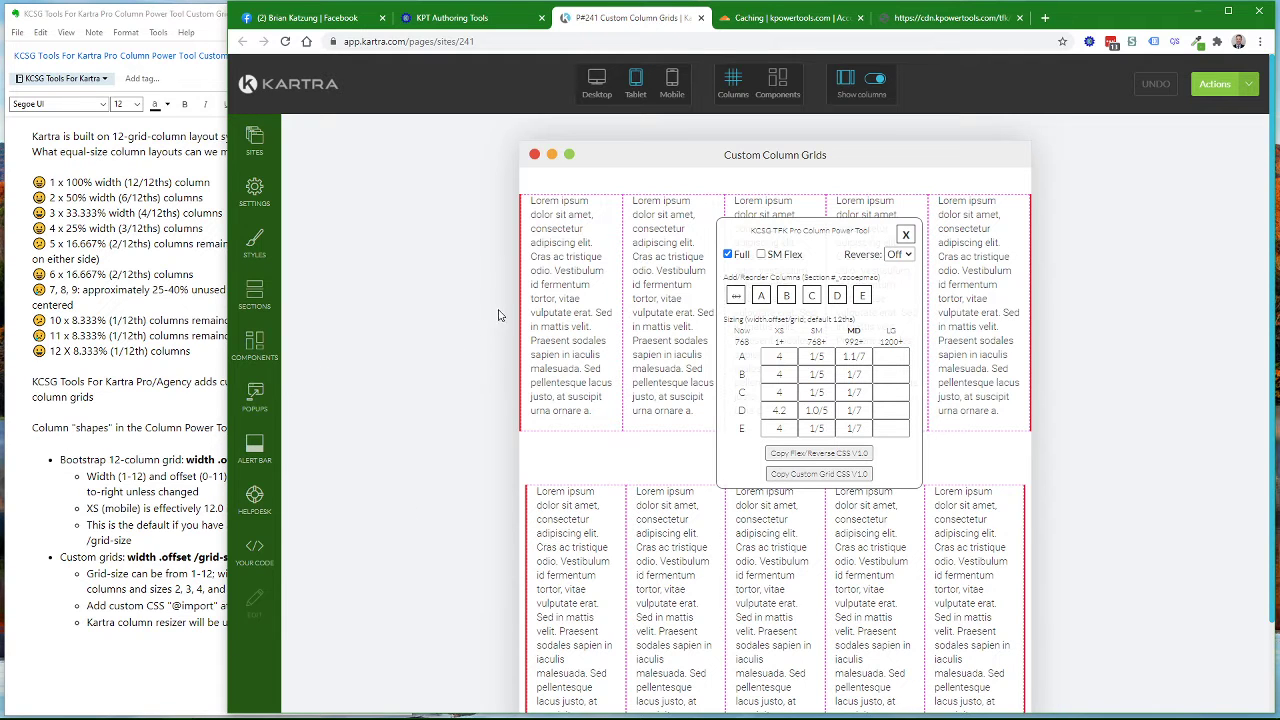
pyautogui.moveTo(831, 230); pyautogui.dragTo(651, 325)
pyautogui.moveTo(925, 195)
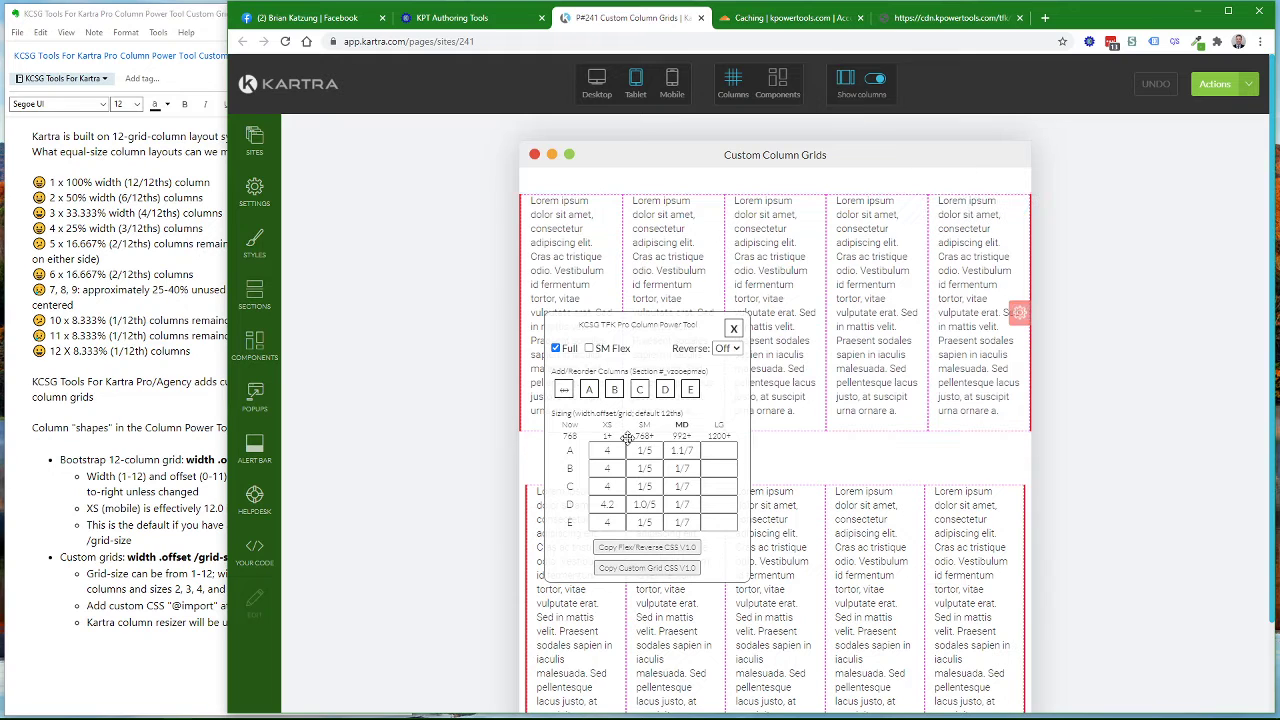
pyautogui.click(597, 82)
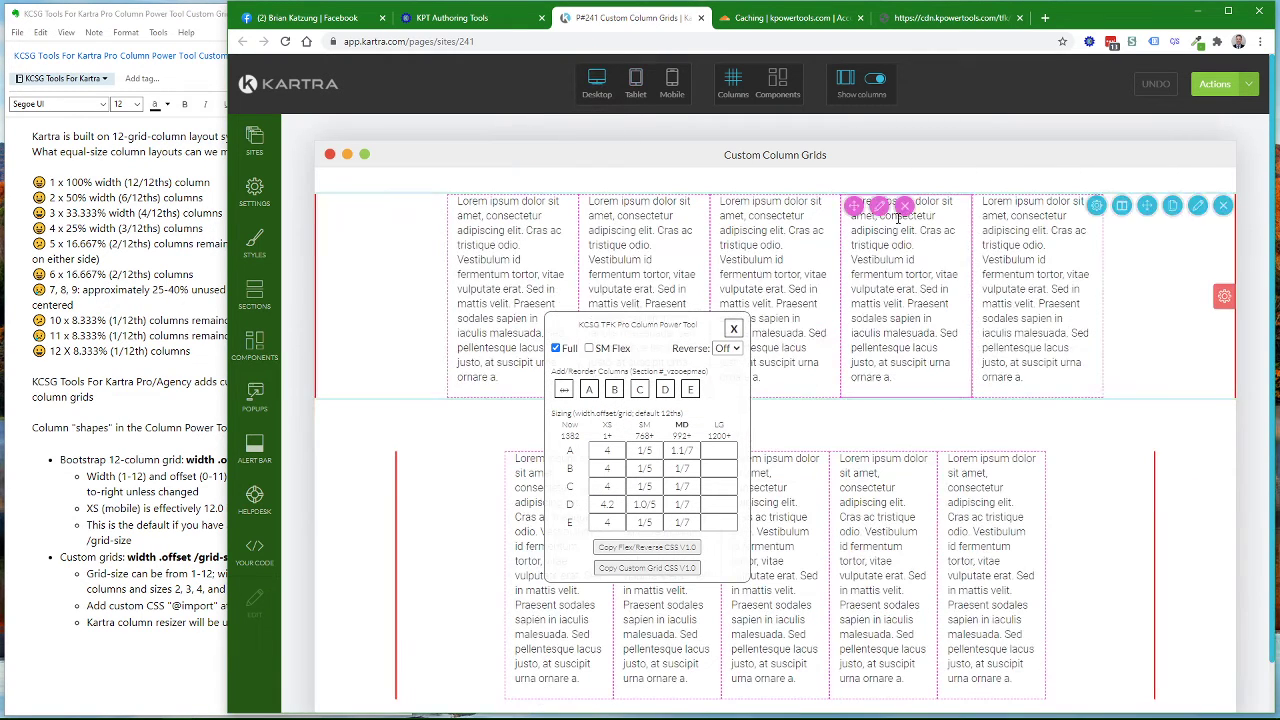
# Step: Reopen the width tool on the fifth column and check column D's SM value 1.0/5
pyautogui.moveTo(1020, 200)
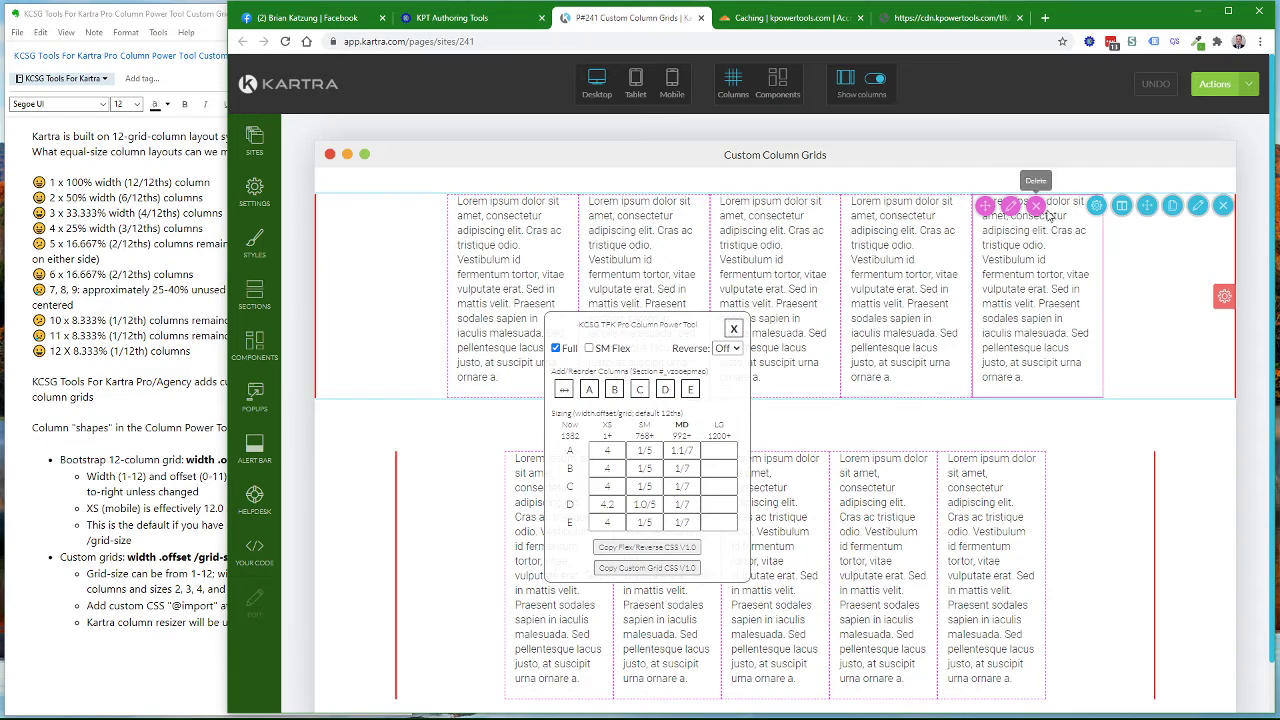
pyautogui.click(1122, 207)
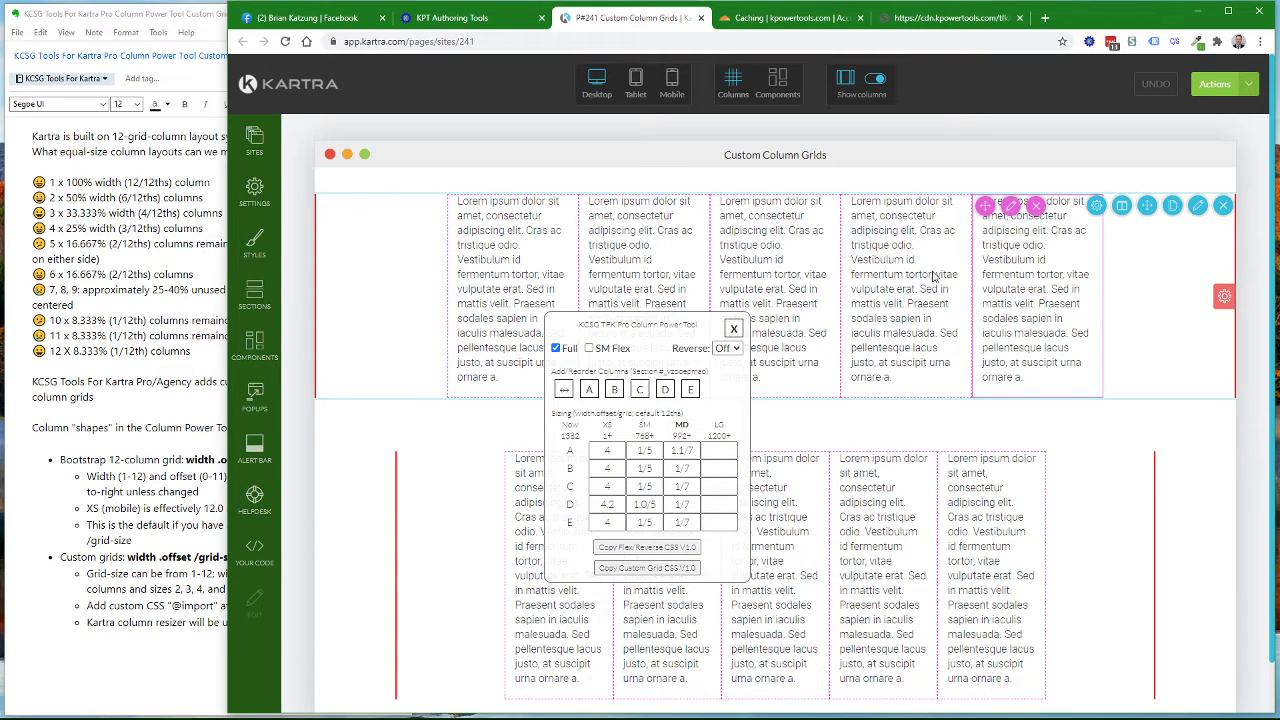
pyautogui.click(648, 504)
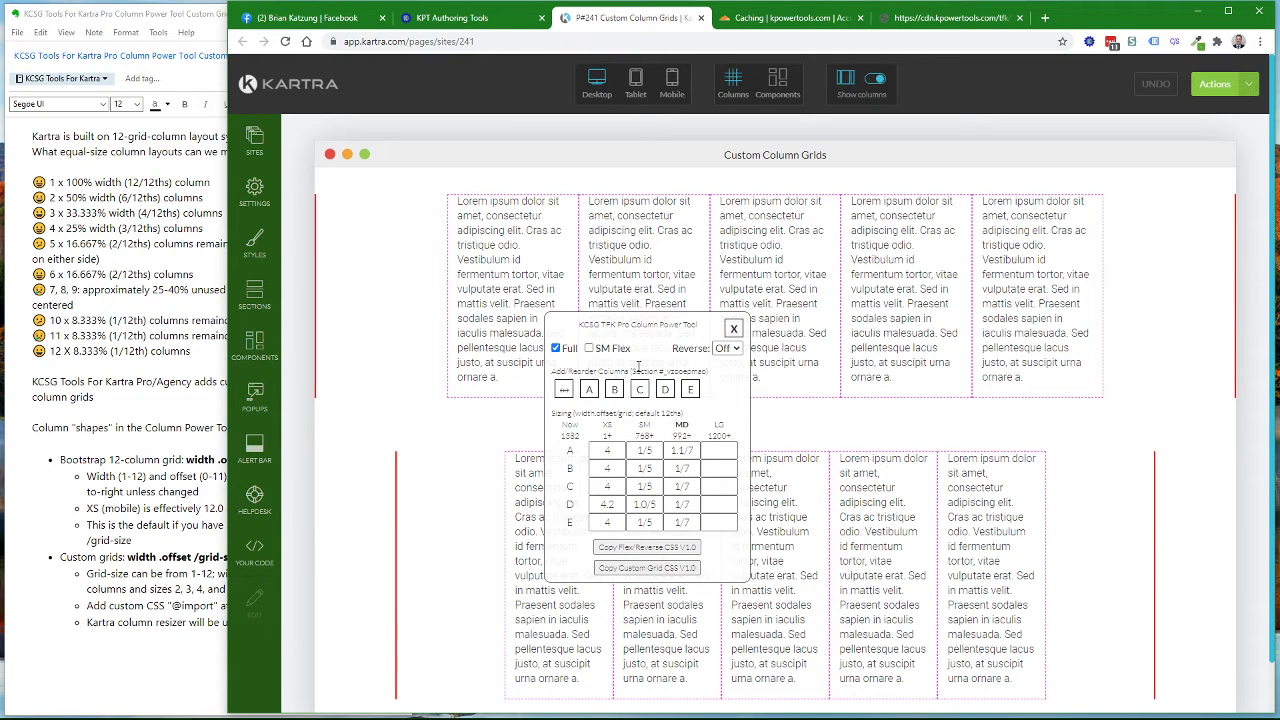
# Step: Drag the Column Power Tool to the lower-left so all five top-section columns show
pyautogui.moveTo(638, 323); pyautogui.dragTo(488, 373)
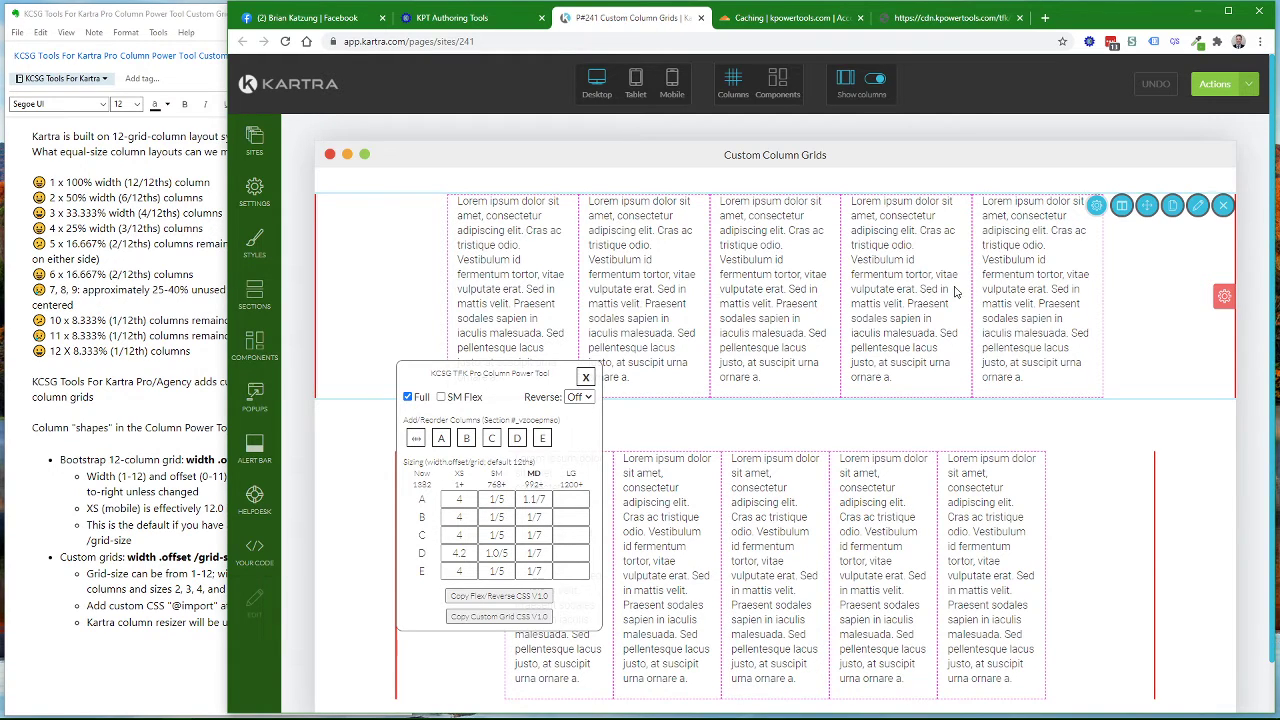
# Step: Go through the XS width values of columns A–D, clearing column A's and checking D's 4.2
pyautogui.moveTo(652, 290)
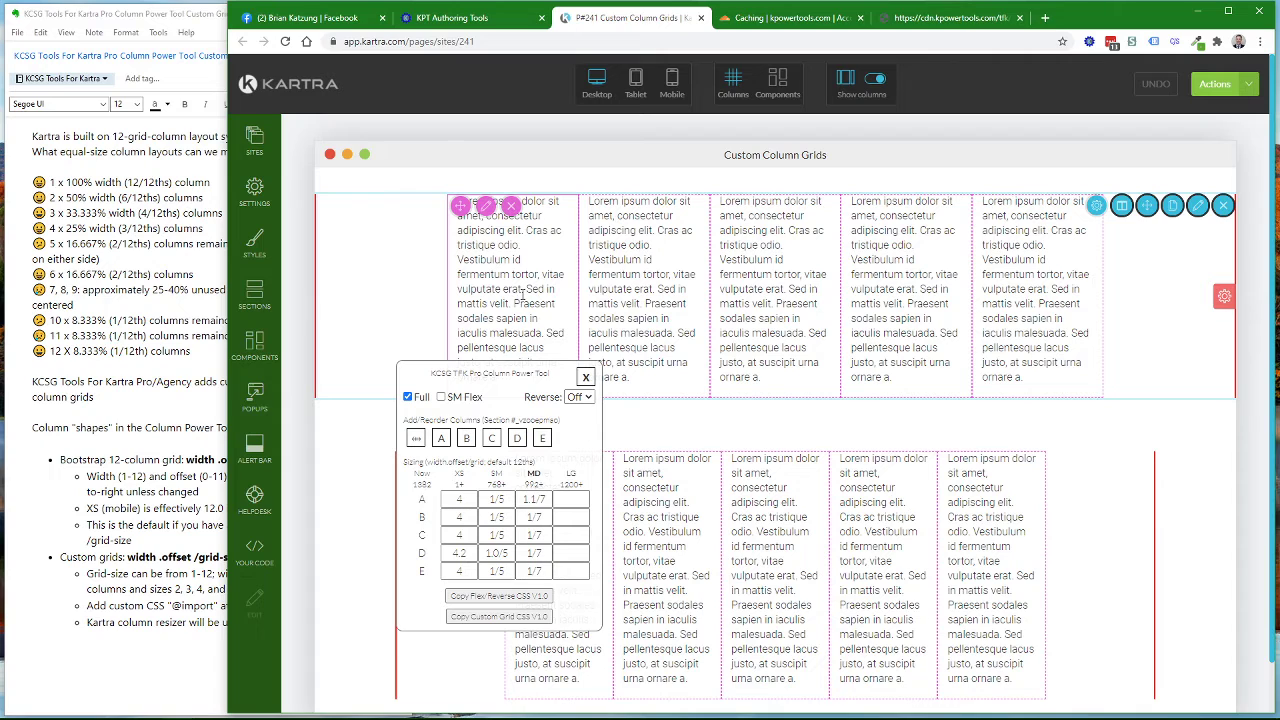
pyautogui.click(460, 496)
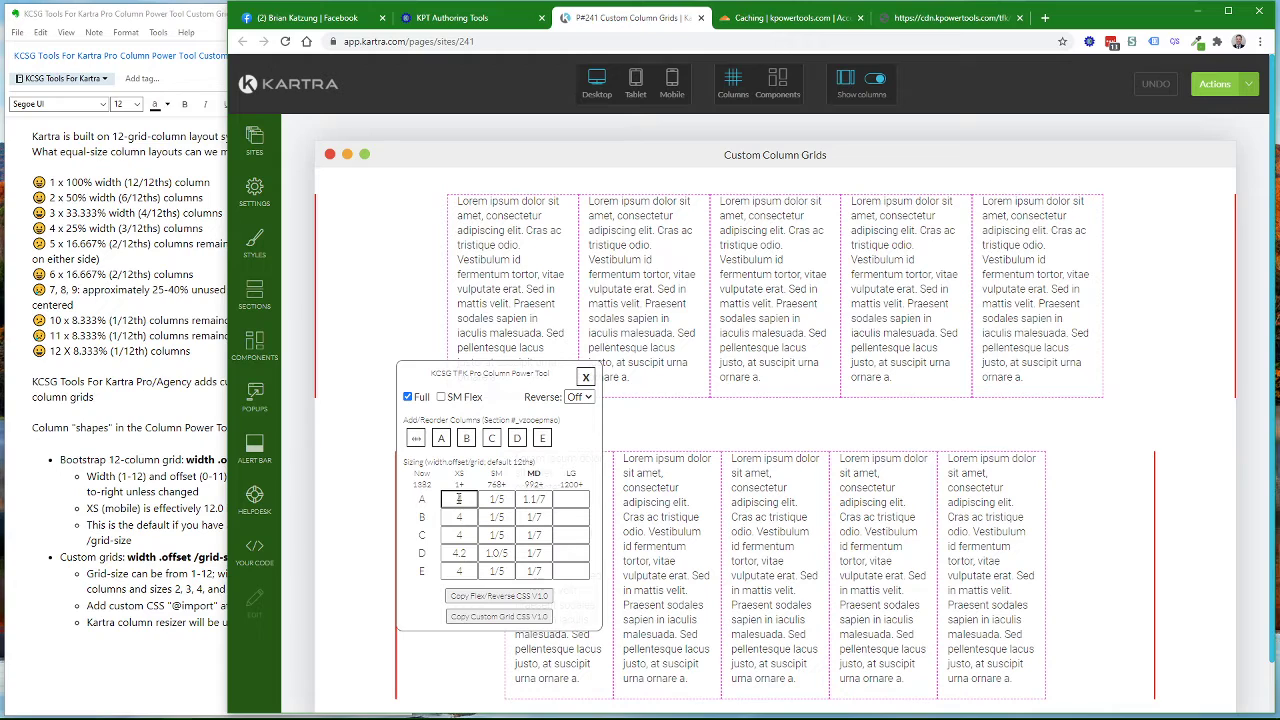
pyautogui.click(456, 499)
pyautogui.press('Delete')
pyautogui.click(465, 530)
pyautogui.click(457, 533)
pyautogui.click(474, 553)
pyautogui.doubleClick(459, 556)
pyautogui.click(463, 556)
pyautogui.click(461, 518)
pyautogui.click(456, 496)
# Step: Switch the preview to Mobile (Phone View) to see the five columns wrap into rows
pyautogui.click(672, 83)
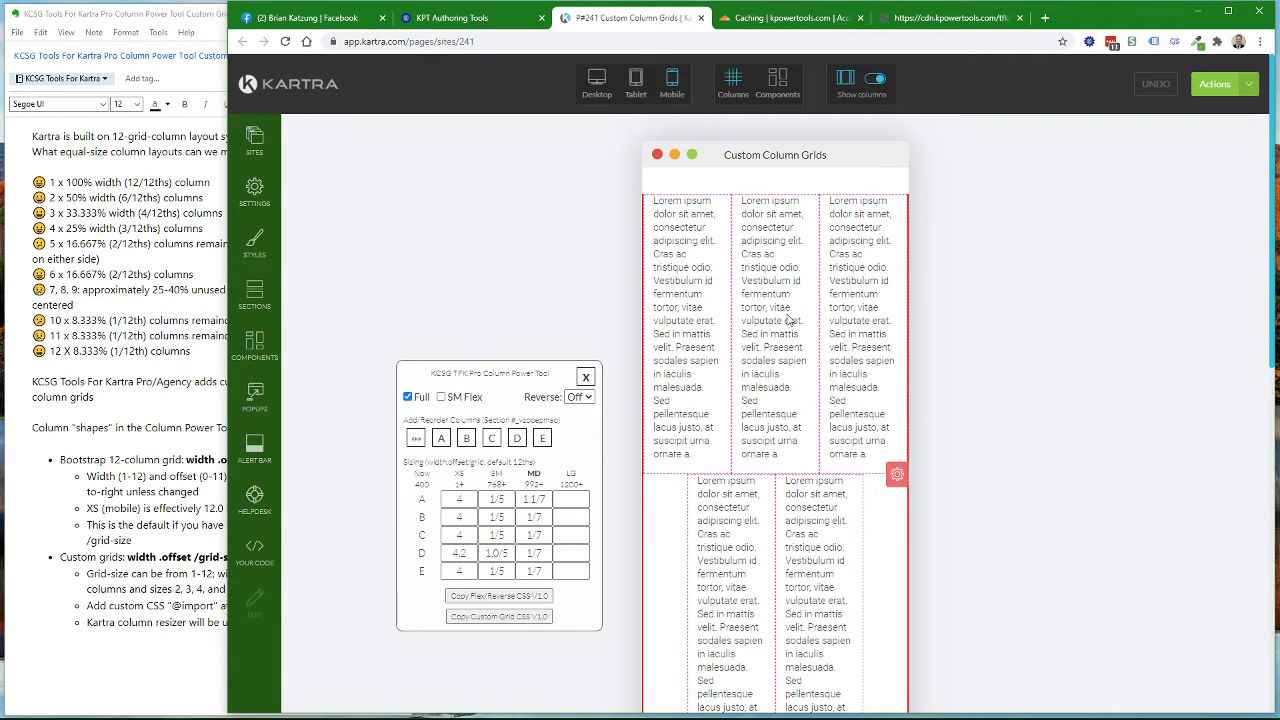
pyautogui.moveTo(680, 306)
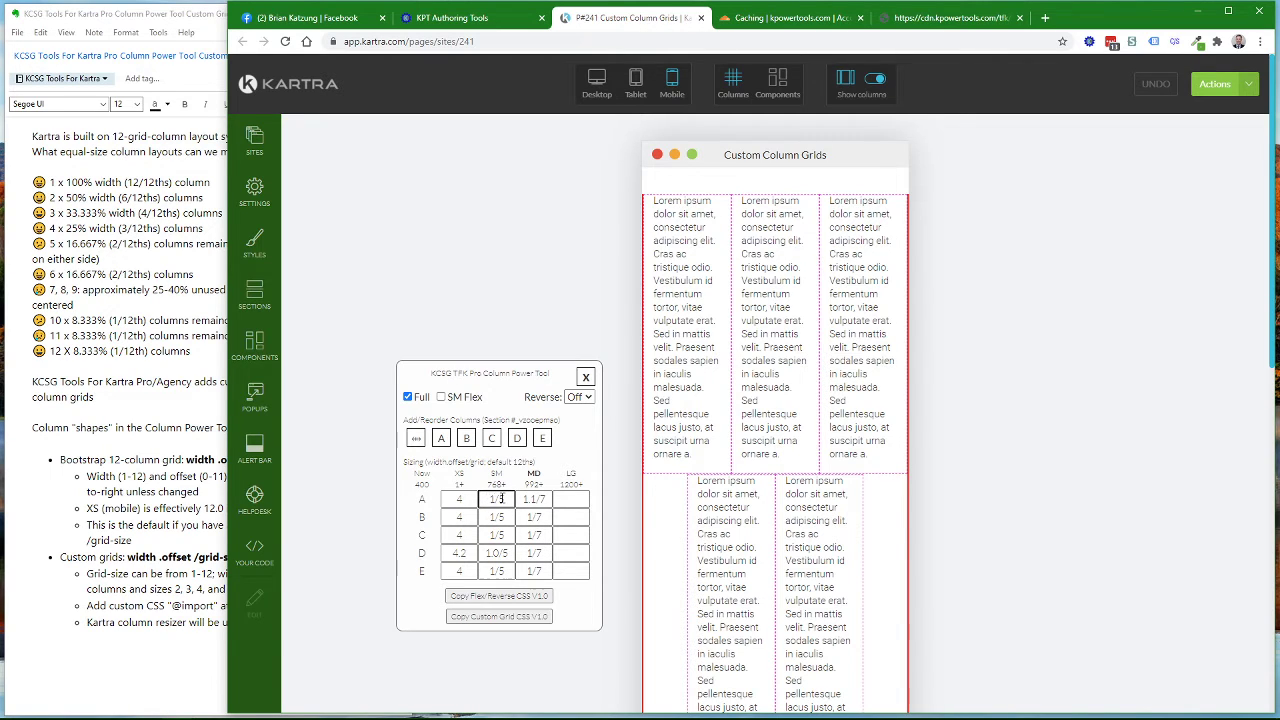
# Step: Inspect the SM sizing values of column A (1/5) and column D in the Power Tool
pyautogui.moveTo(499, 500); pyautogui.dragTo(506, 499)
pyautogui.click(498, 552)
pyautogui.moveTo(489, 554); pyautogui.dragTo(497, 551)
# Step: Switch to tablet view and drag the Column Power Tool up and left off the preview
pyautogui.click(641, 110)
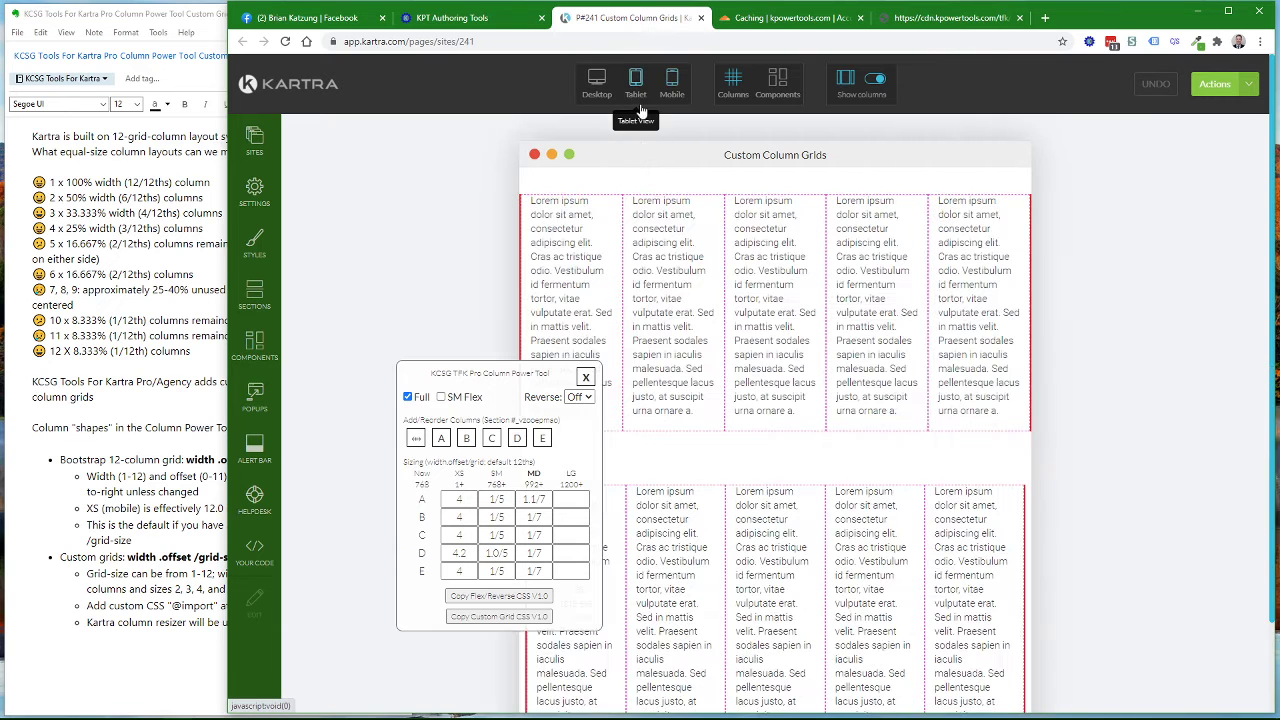
pyautogui.moveTo(480, 366); pyautogui.dragTo(389, 239)
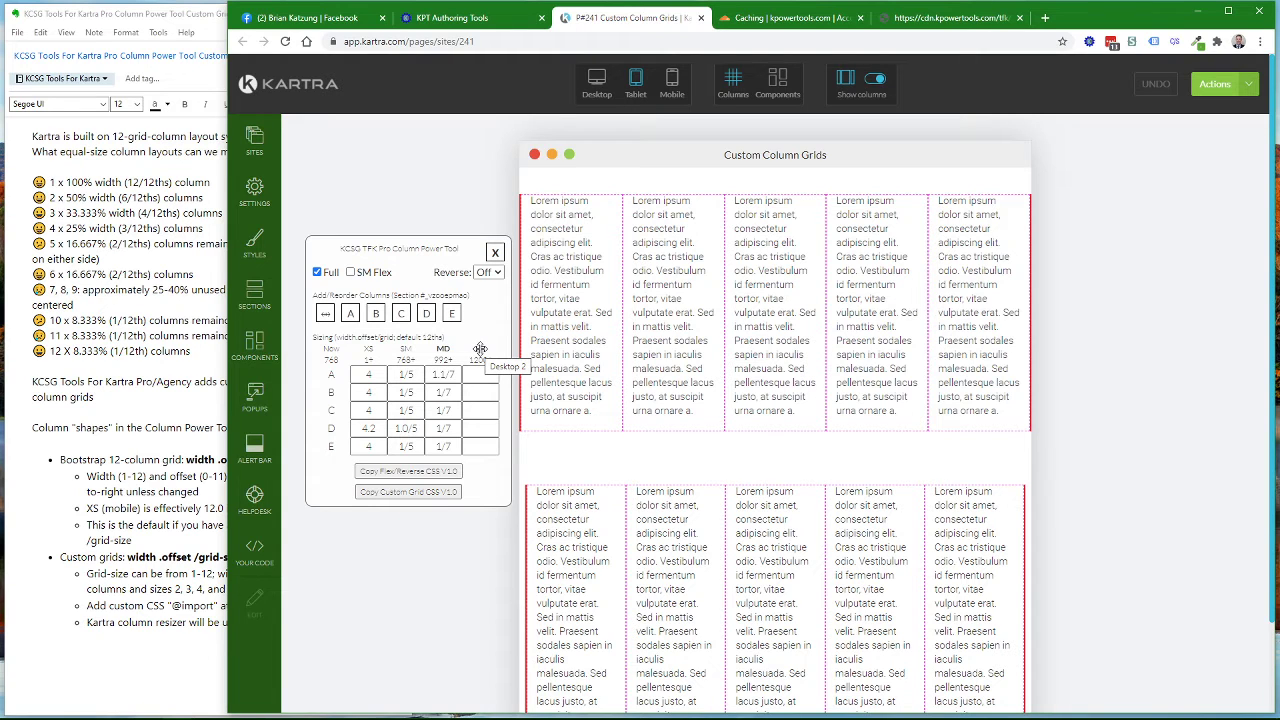
# Step: Enter 1.1/7 as column A's MD sizing, then check the MD values for columns C and E
pyautogui.click(444, 374)
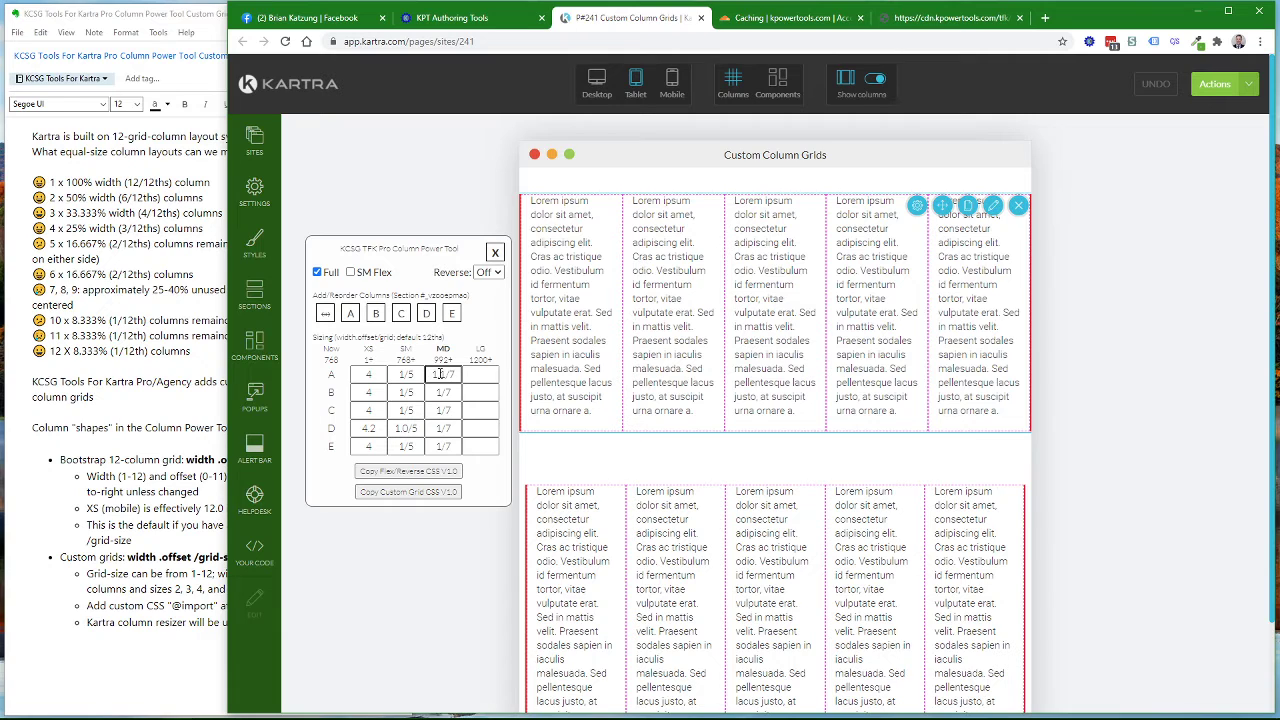
pyautogui.write('1.')
pyautogui.click(455, 447)
pyautogui.click(458, 374)
pyautogui.click(455, 413)
pyautogui.click(455, 449)
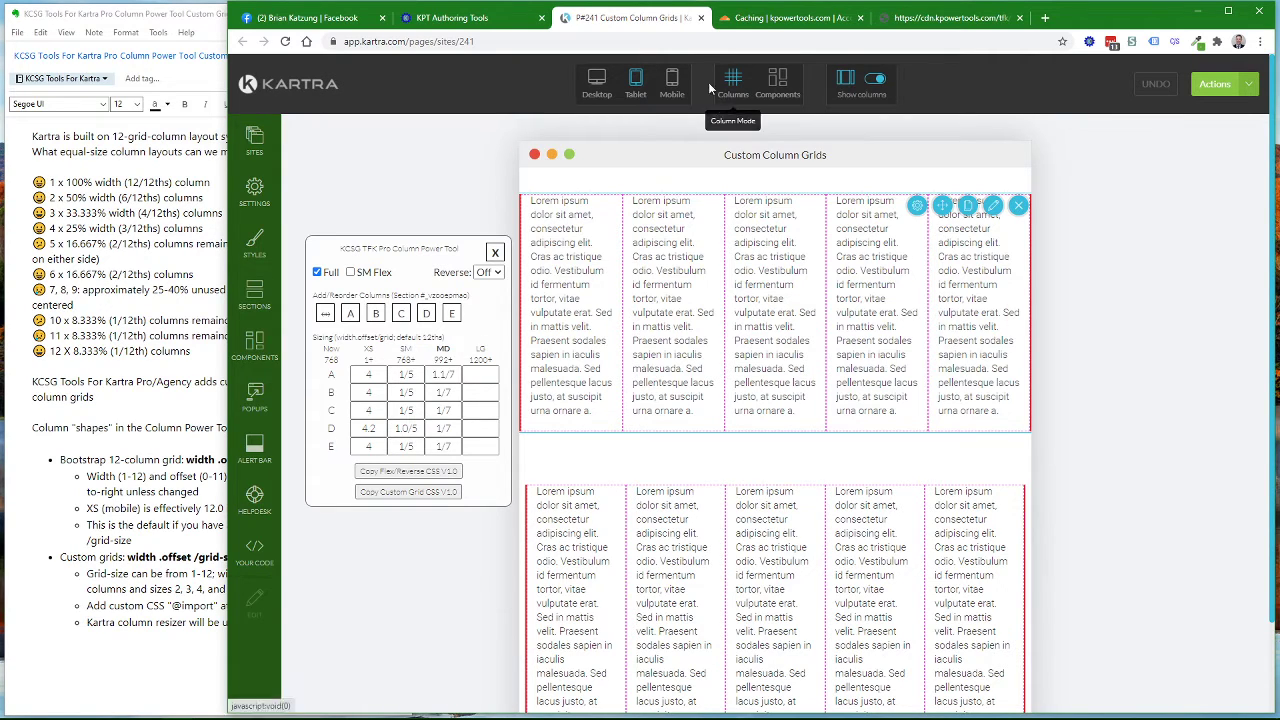
# Step: Switch to Desktop View and move the Column Power Tool panel over the lower section
pyautogui.click(598, 86)
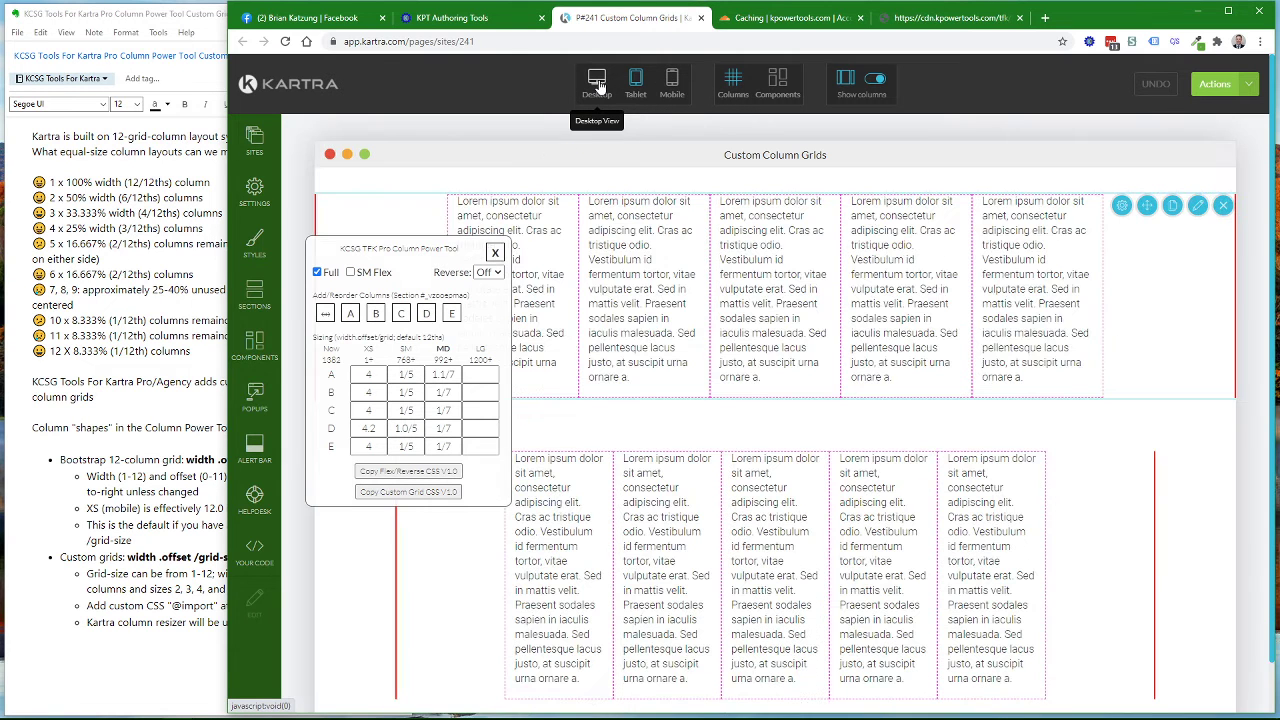
pyautogui.moveTo(434, 255); pyautogui.dragTo(675, 402)
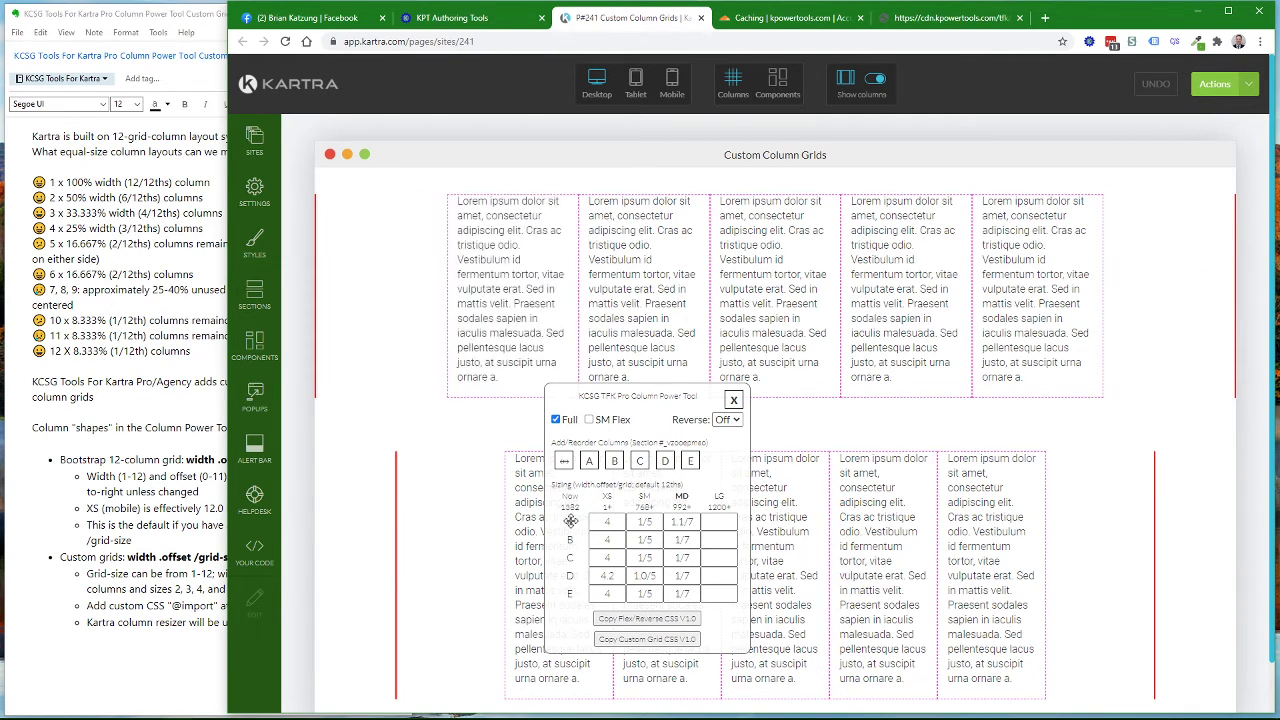
pyautogui.click(689, 521)
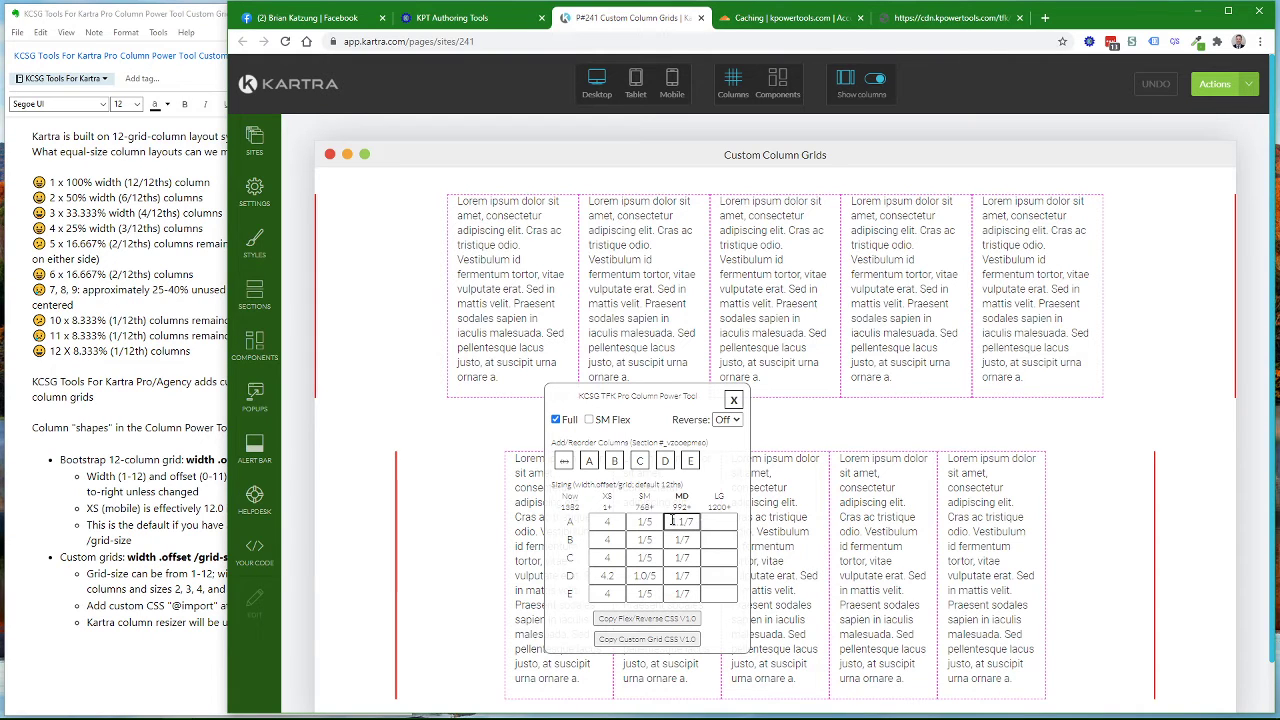